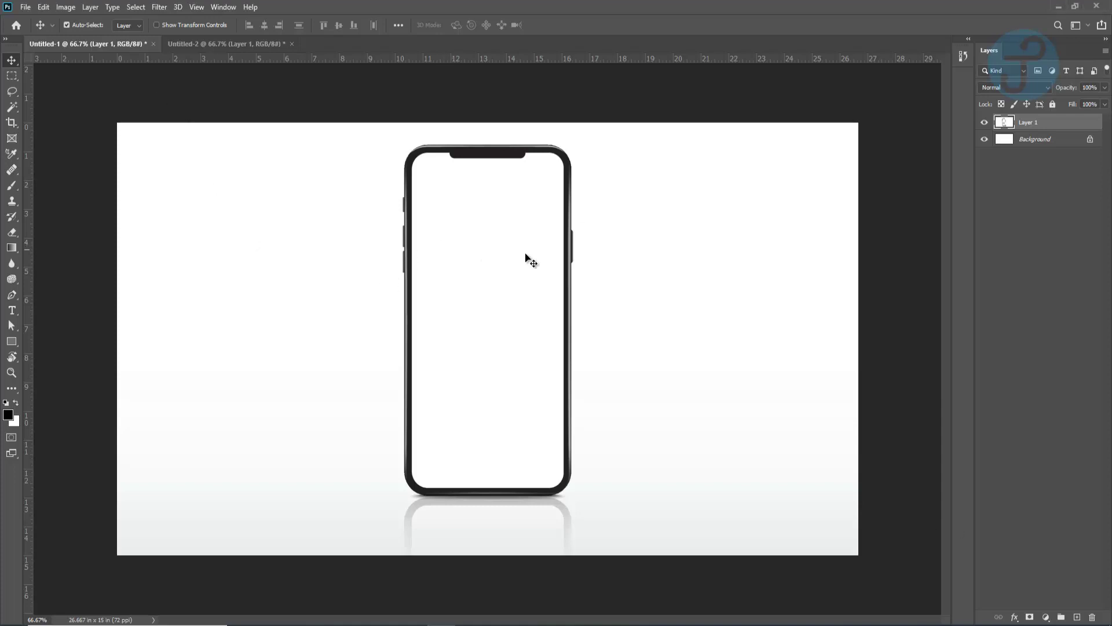
pyautogui.click(186, 43)
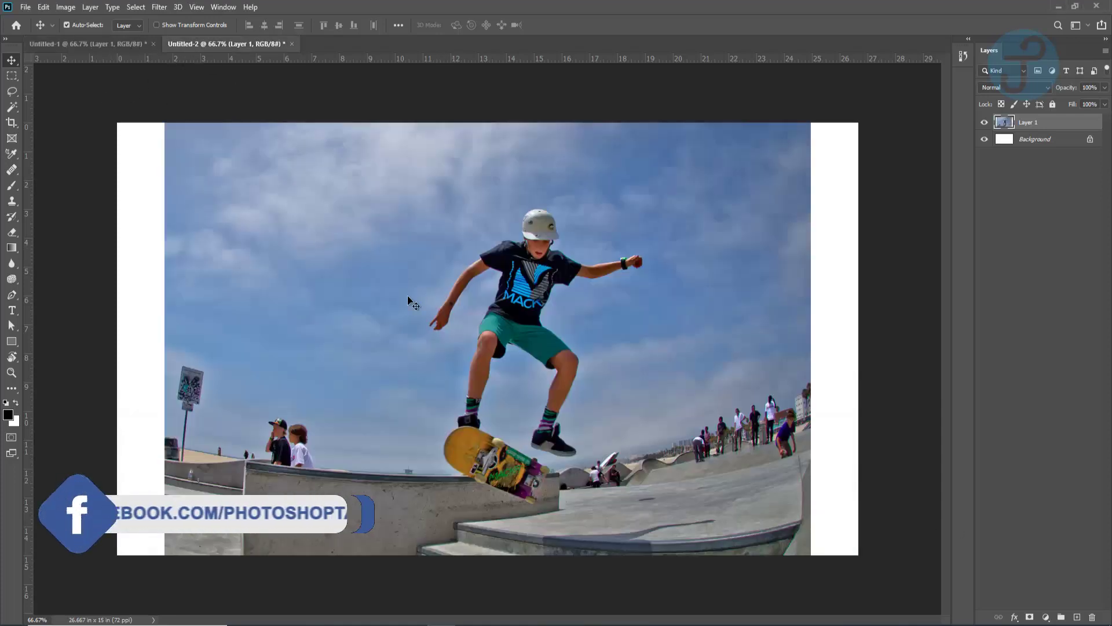
pyautogui.rightClick(426, 301)
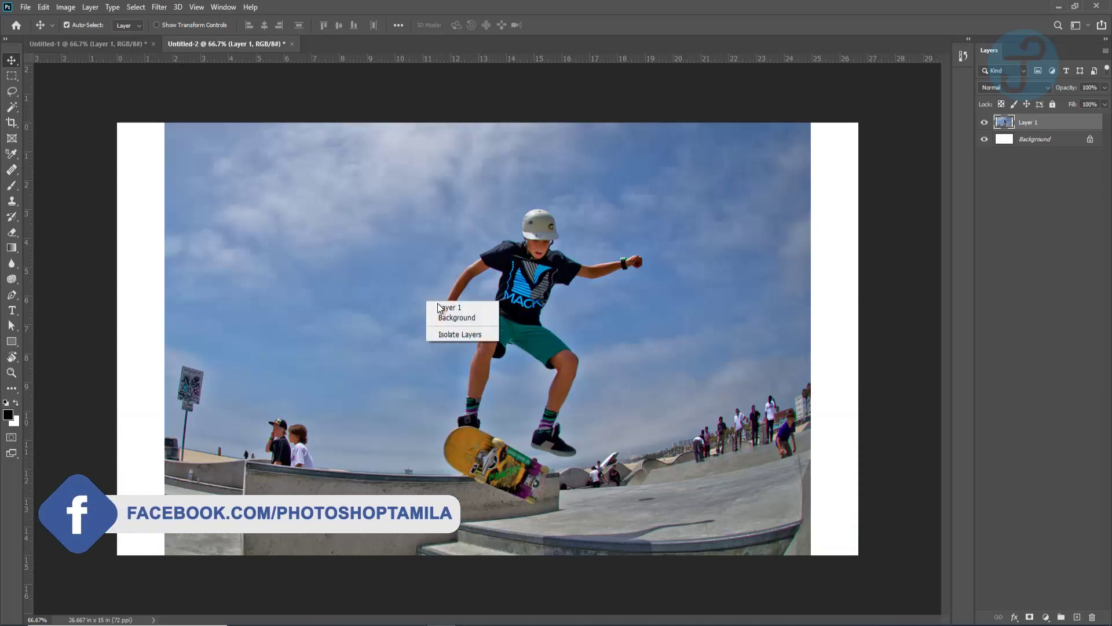
pyautogui.click(437, 304)
pyautogui.click(81, 43)
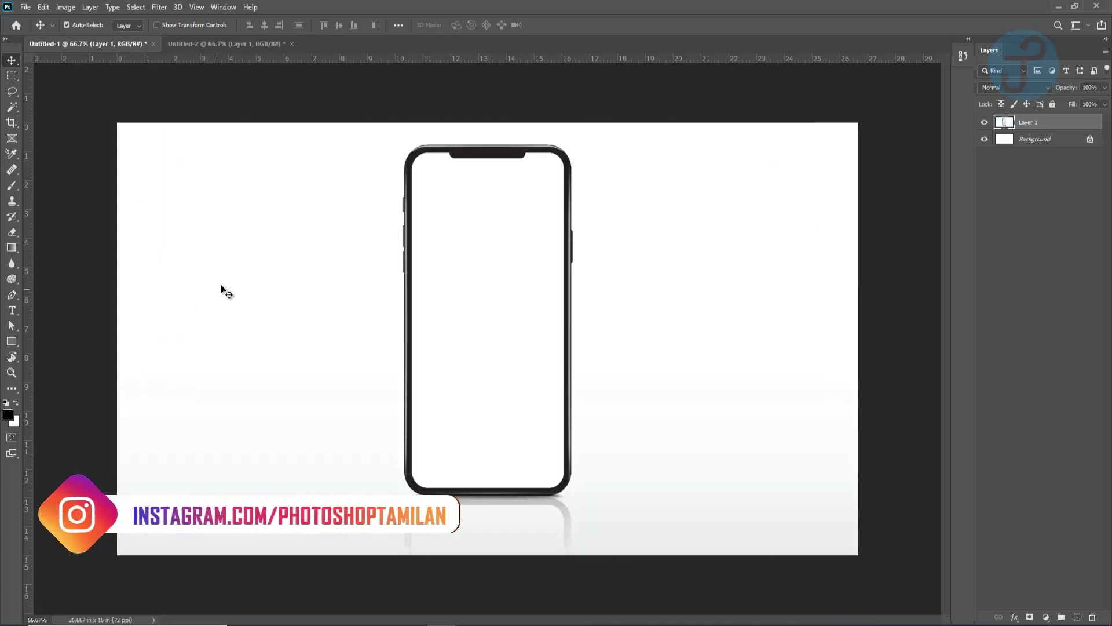
pyautogui.rightClick(322, 280)
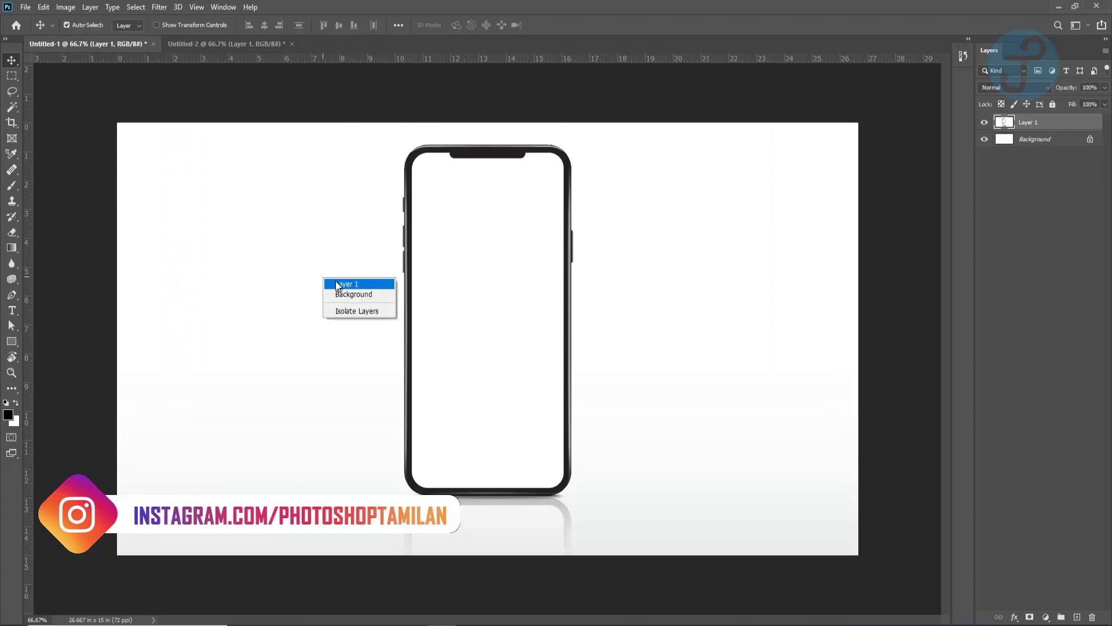
pyautogui.click(340, 285)
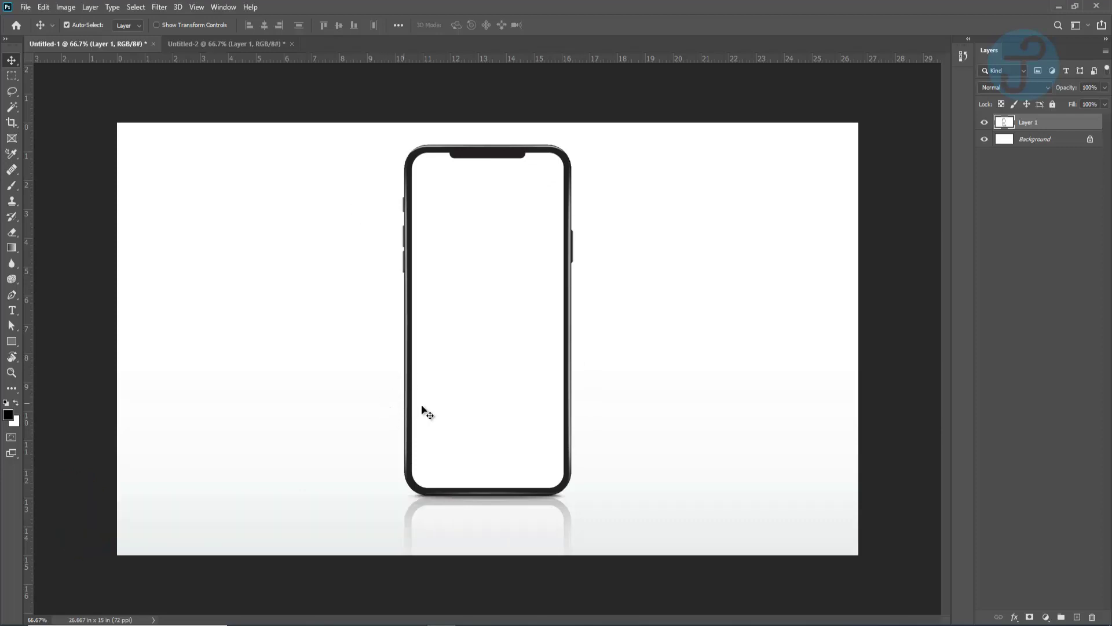
# Duplicate the skateboarder photo layer from Untitled-2 into the Untitled-1 document, keeping the name Layer 2
pyautogui.click(222, 44)
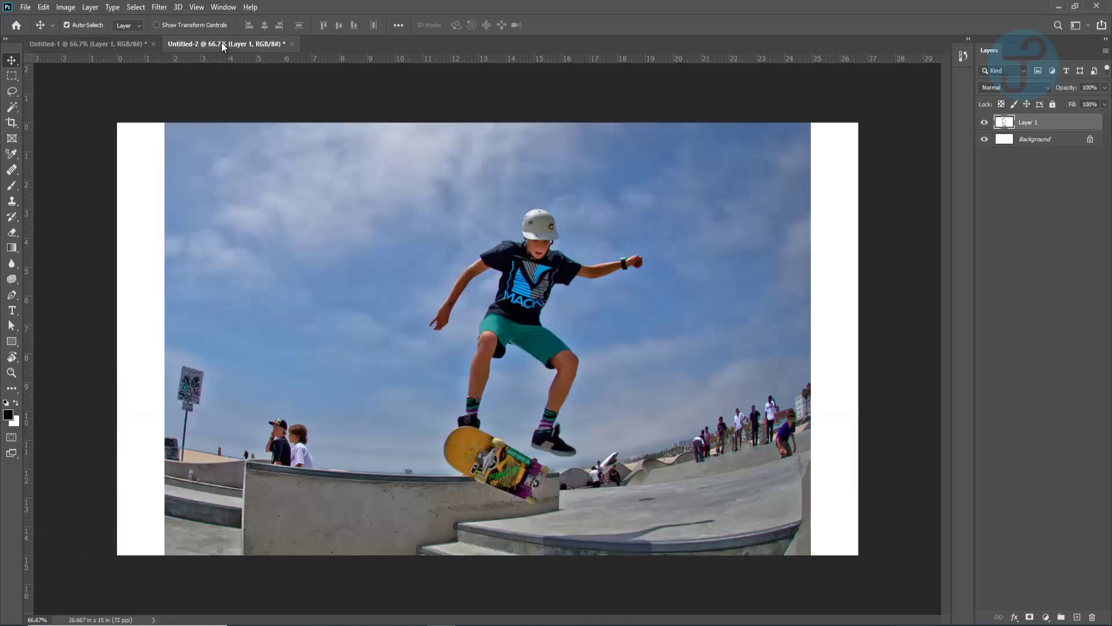
pyautogui.rightClick(404, 264)
pyautogui.click(417, 270)
pyautogui.rightClick(1056, 120)
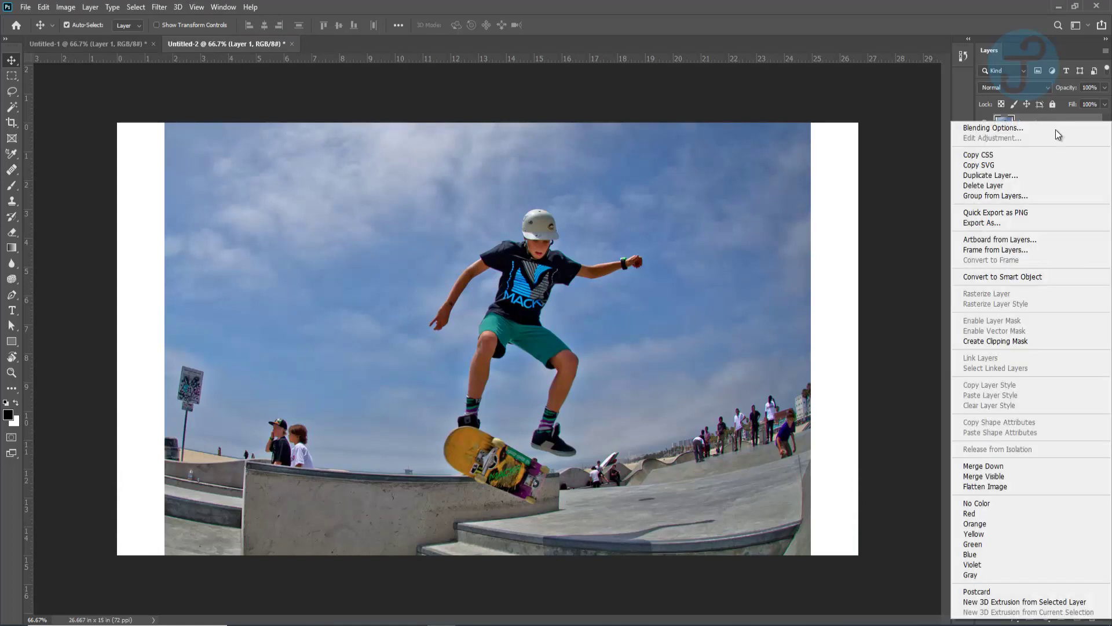
pyautogui.click(1046, 177)
pyautogui.click(541, 224)
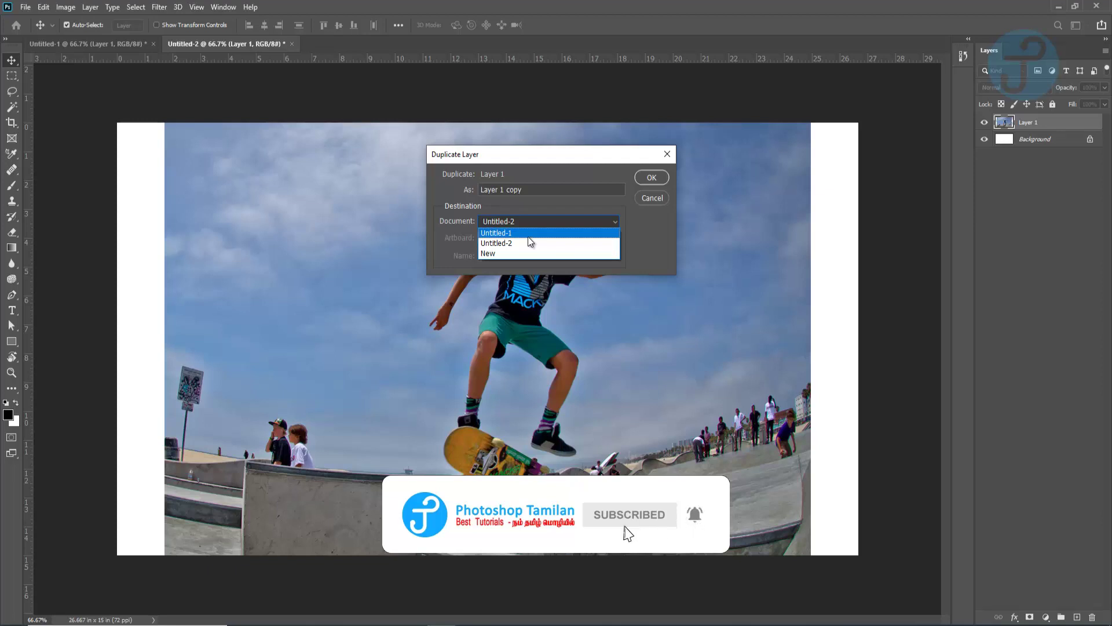
pyautogui.click(528, 235)
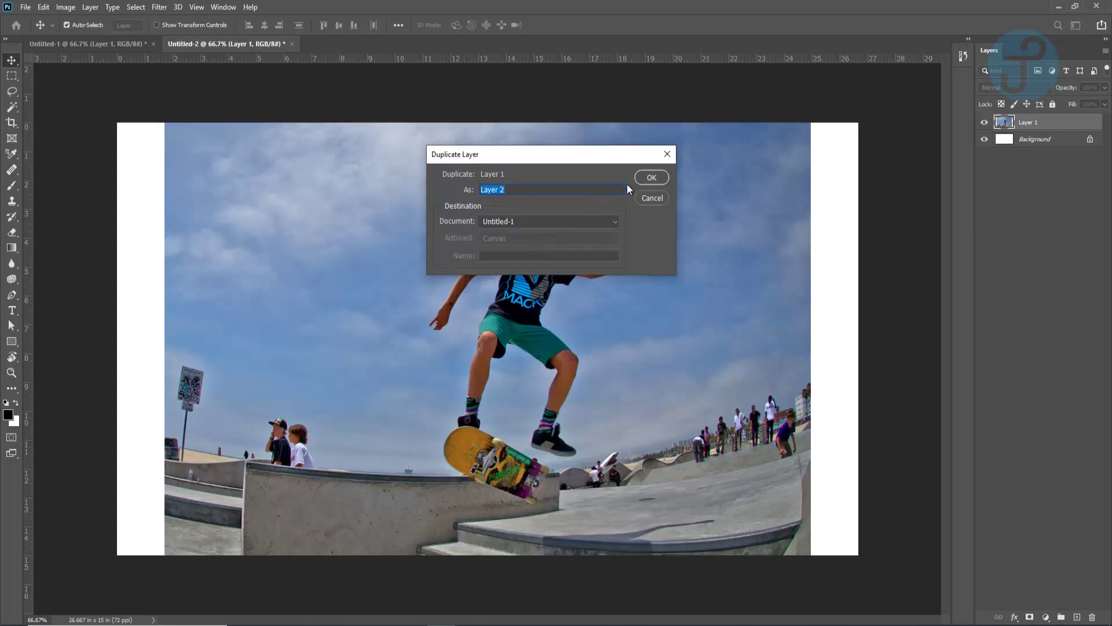
pyautogui.click(649, 177)
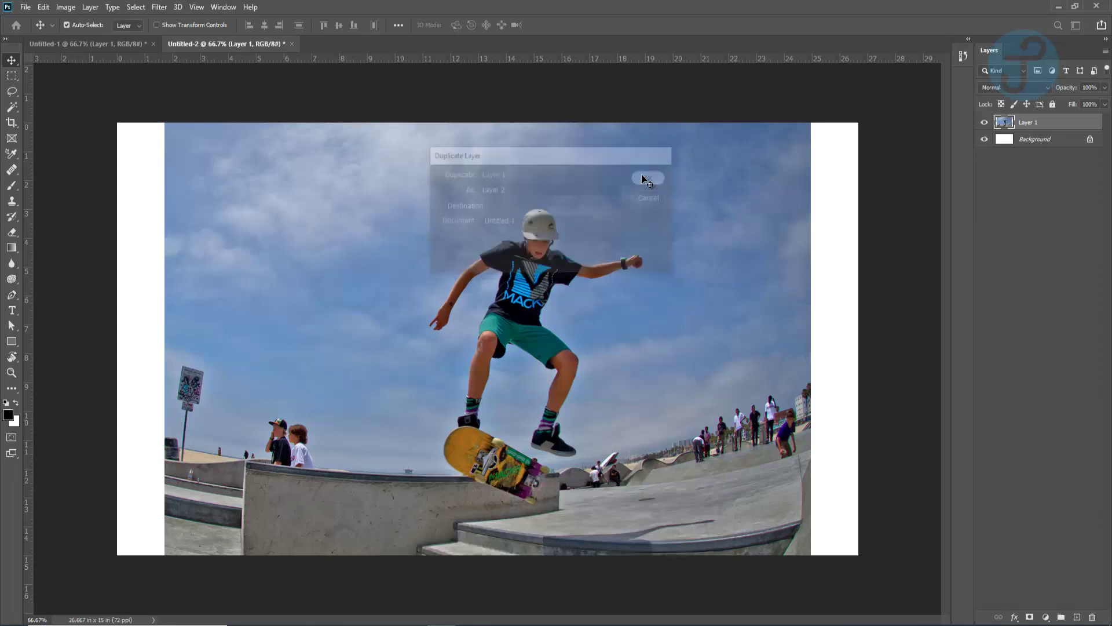
# In Untitled-1, move the skateboarder photo, Layer 2, beneath the phone layer, Layer 1
pyautogui.click(120, 49)
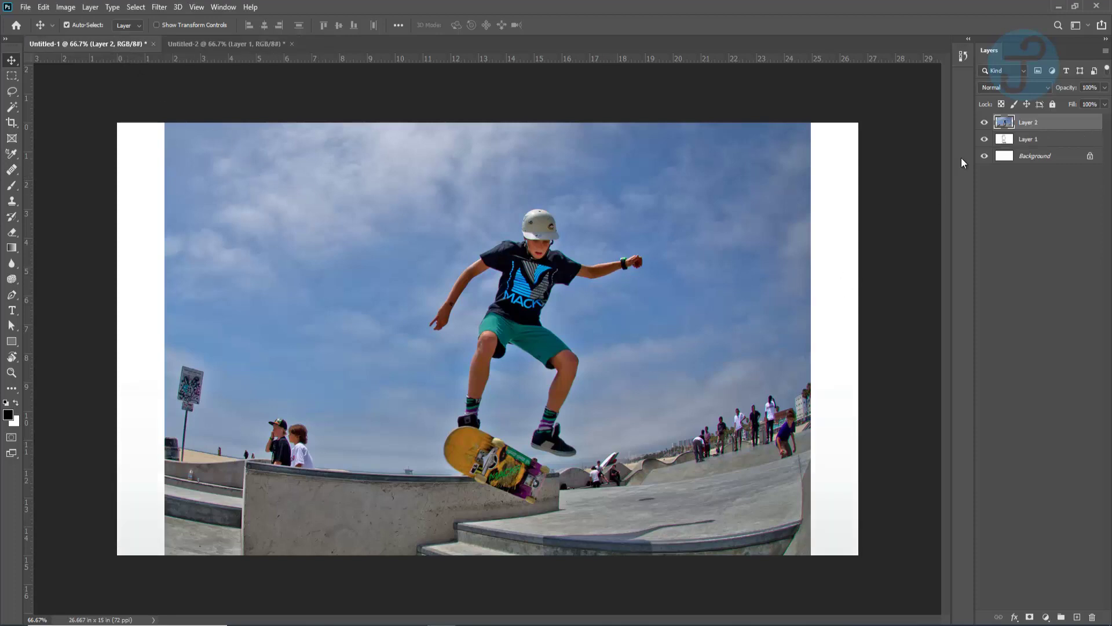
pyautogui.click(1019, 140)
pyautogui.click(1029, 126)
pyautogui.click(1035, 143)
pyautogui.click(1036, 123)
pyautogui.moveTo(1037, 127); pyautogui.dragTo(1041, 148)
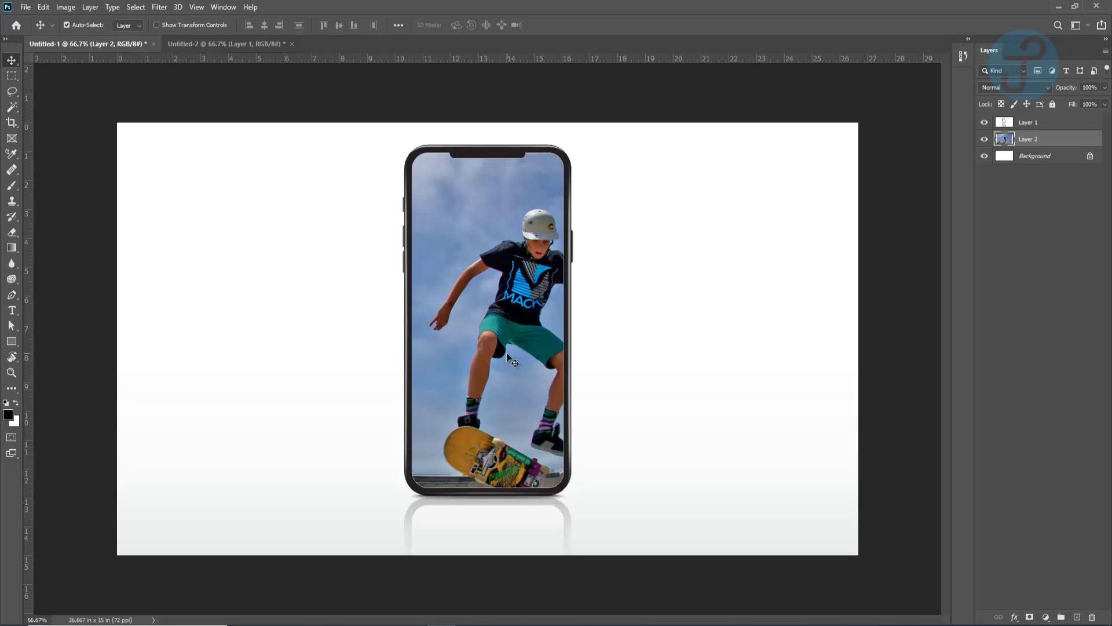
# Select the skateboarder on Layer 2 with the automatic Subject selection
pyautogui.rightClick(527, 276)
pyautogui.click(537, 284)
pyautogui.rightClick(519, 286)
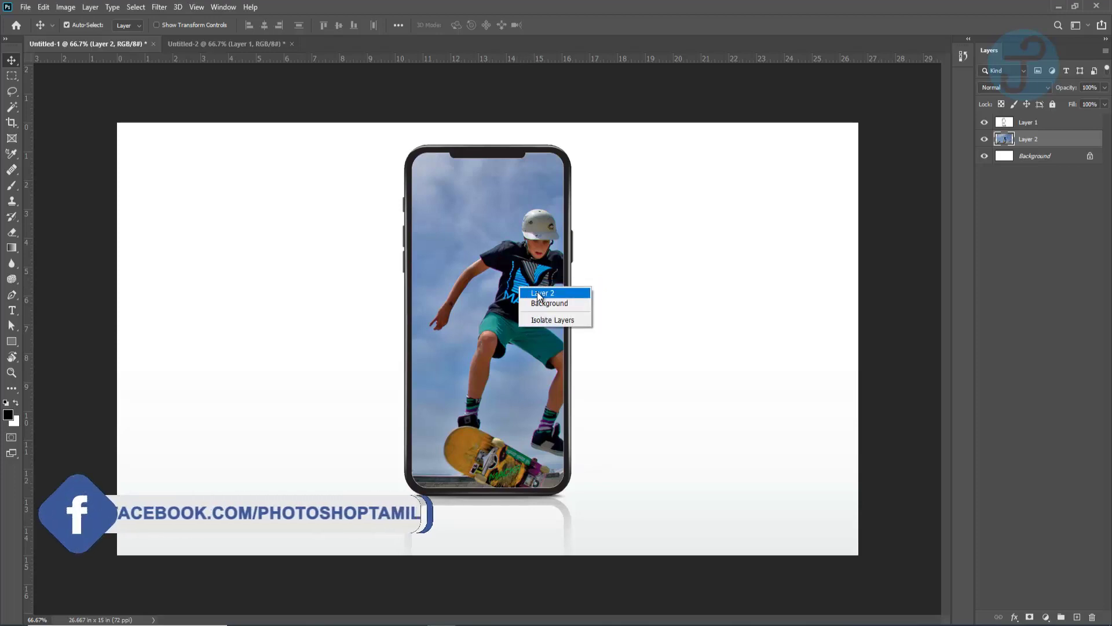
pyautogui.click(537, 291)
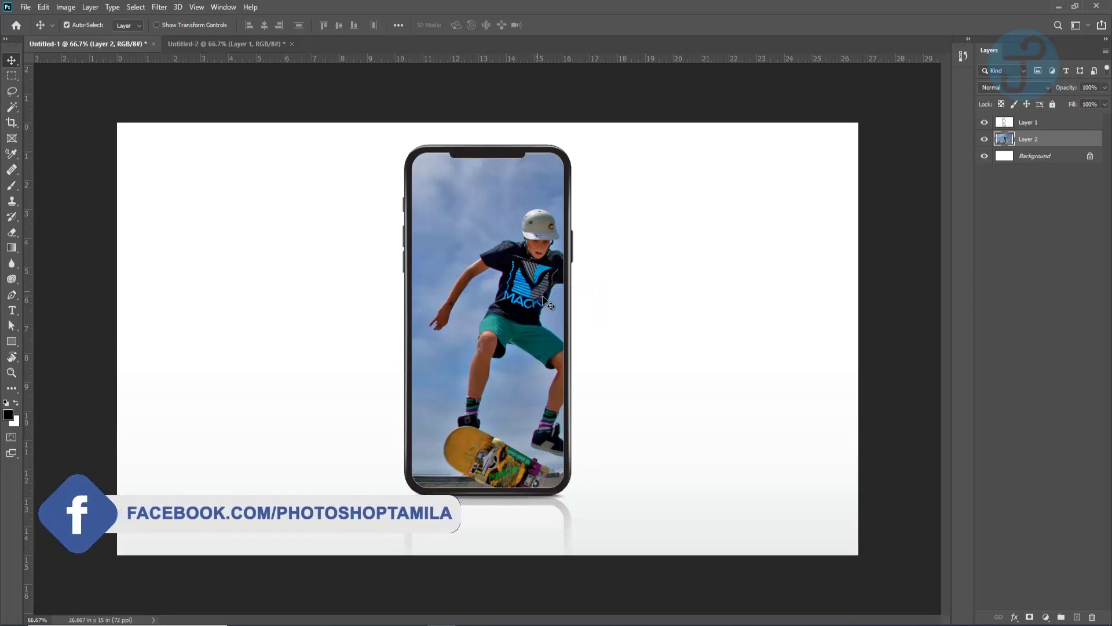
pyautogui.click(132, 9)
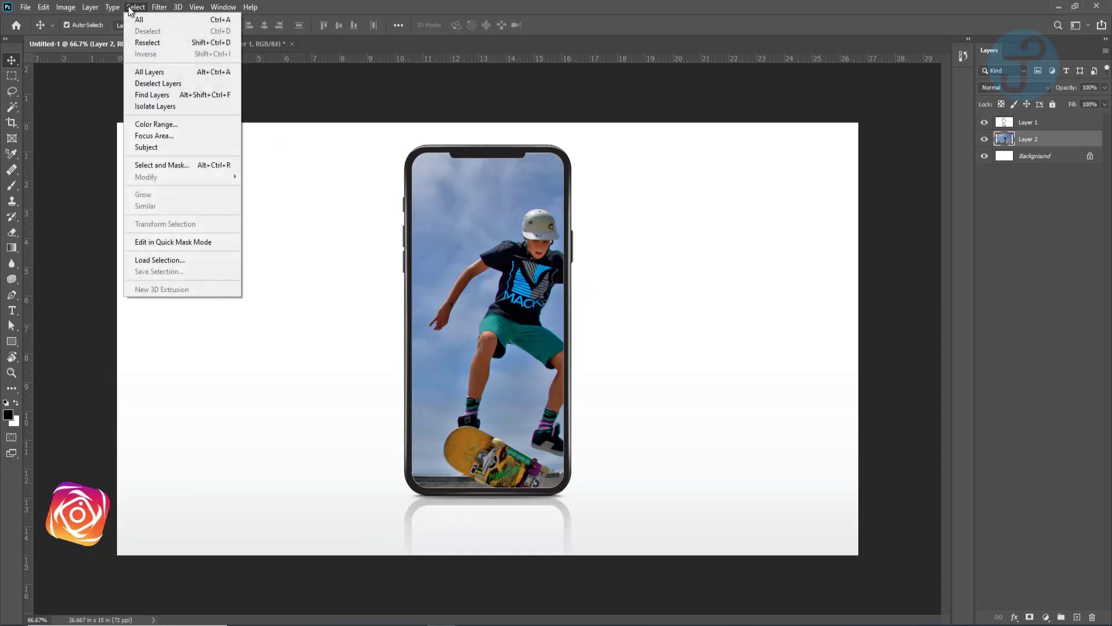
pyautogui.click(161, 150)
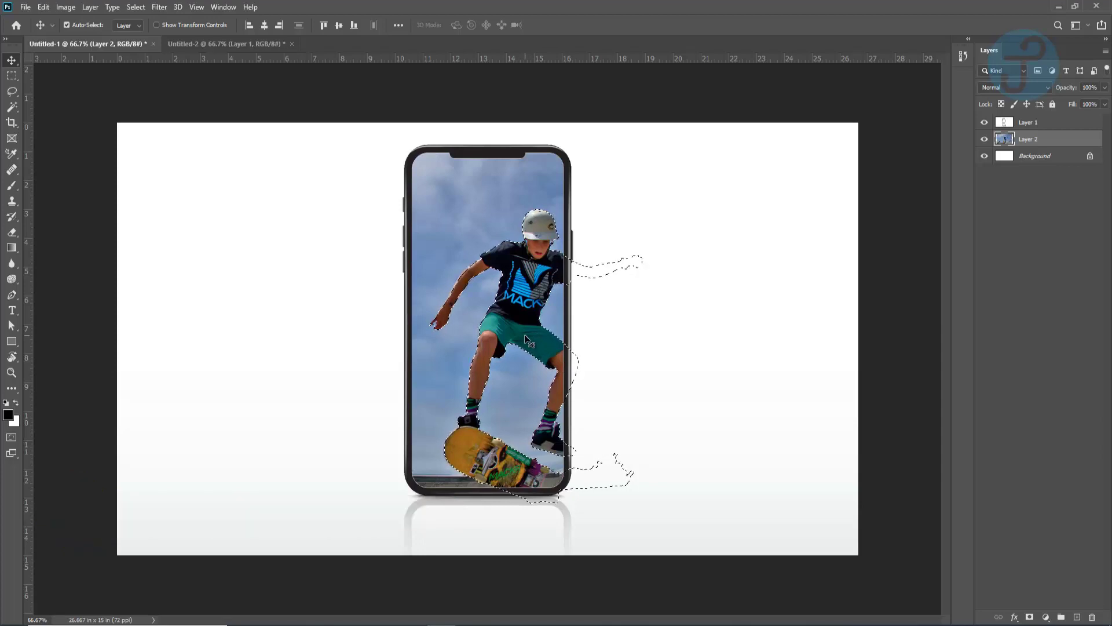
# Copy the selected skateboarder to a new layer, clear the selection, and place the new layer above the phone layer
pyautogui.press('ctrl')
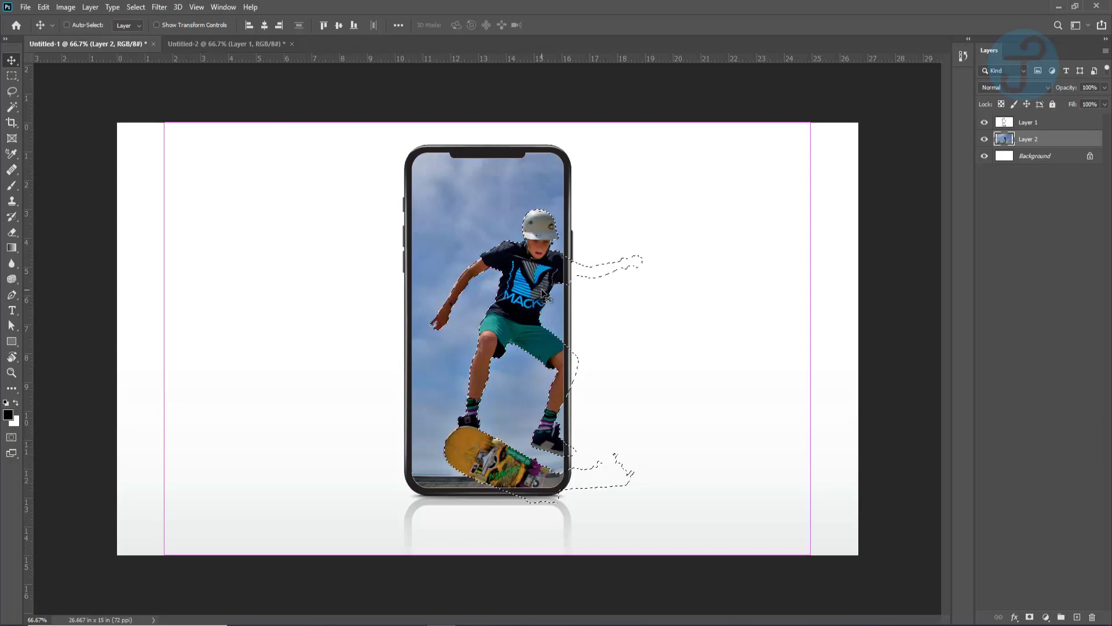
pyautogui.hotkey('ctrl', 'j')
pyautogui.hotkey('ctrl', 'd')
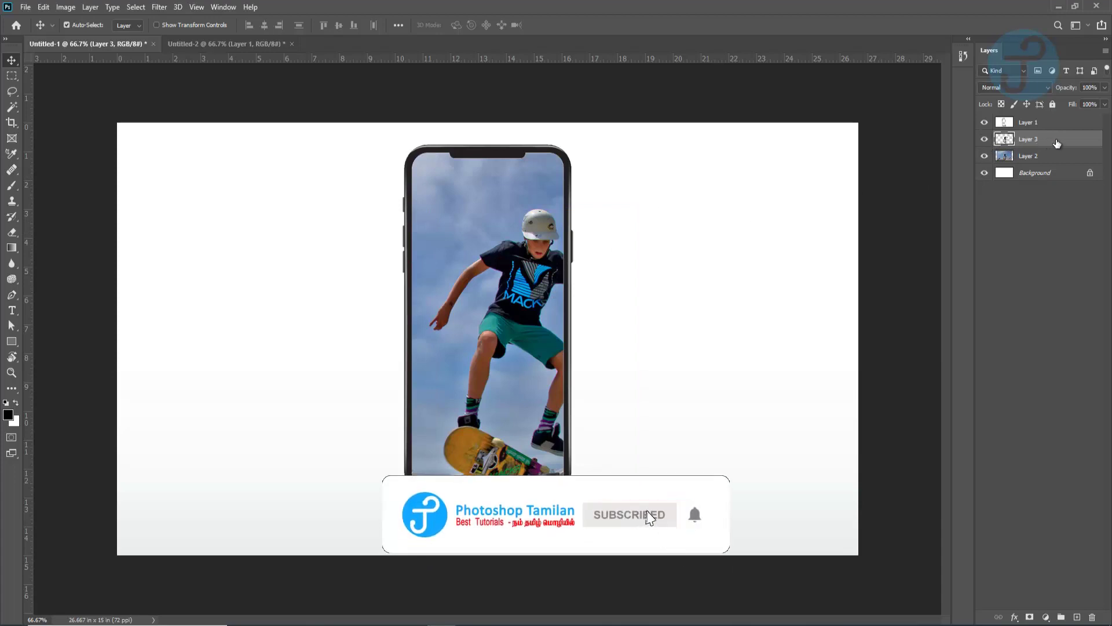
pyautogui.moveTo(1065, 141); pyautogui.dragTo(1071, 120)
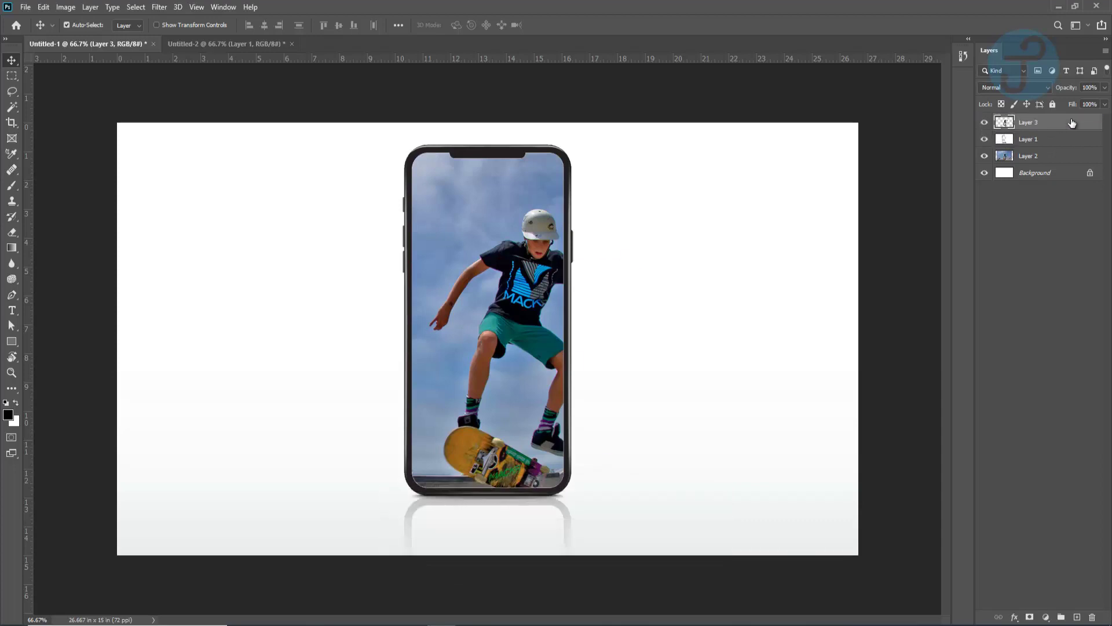
# Using Layer 1's outline as a selection, erase the leg, shoe and lower debris overlapping the phone frame on Layer 3, and deselect
pyautogui.click(1053, 143)
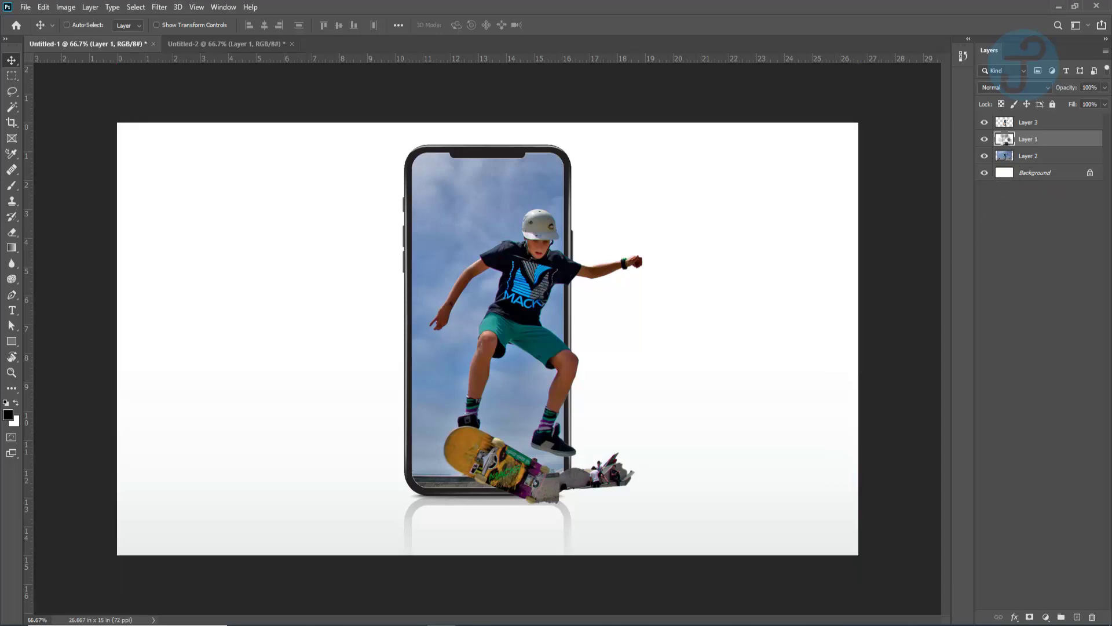
pyautogui.keyDown('ctrl'); pyautogui.click(1004, 140); pyautogui.keyUp('ctrl')
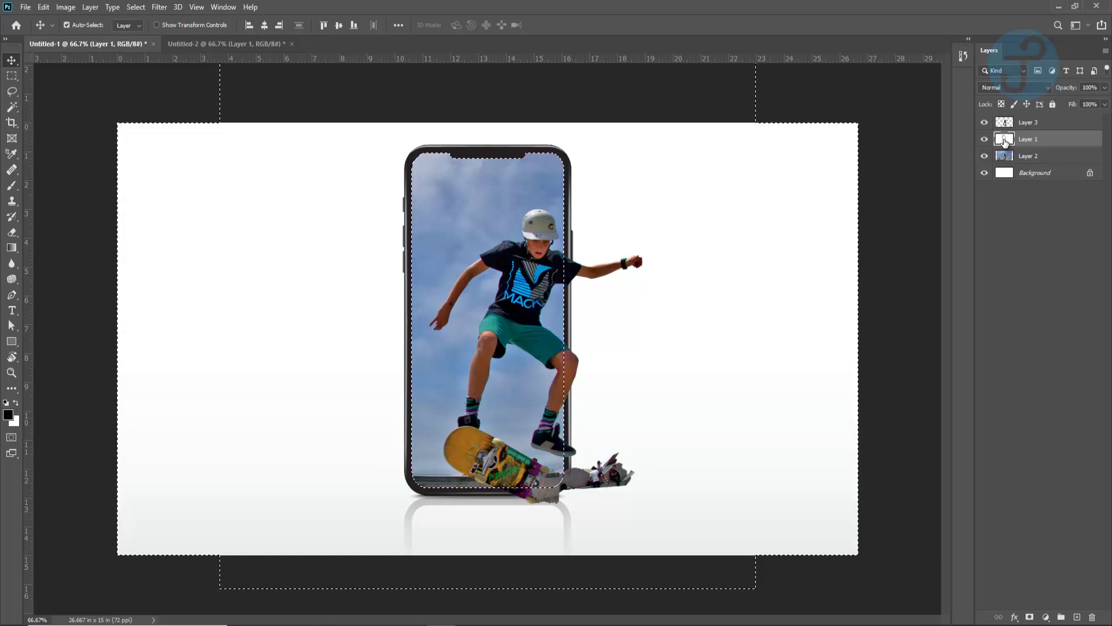
pyautogui.click(1031, 124)
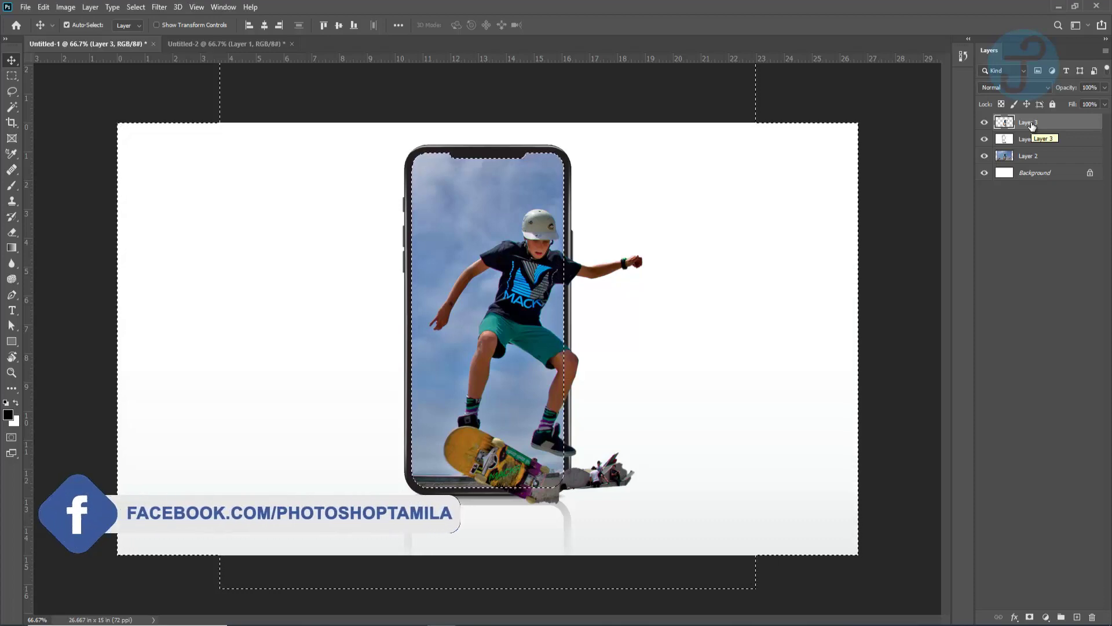
pyautogui.press('e')
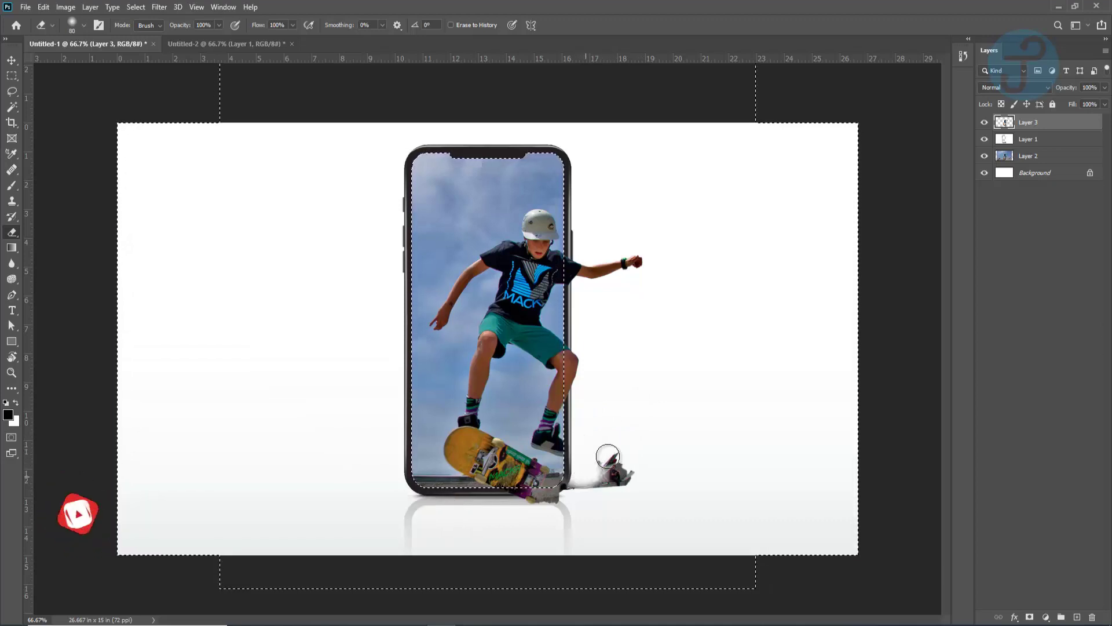
pyautogui.moveTo(617, 453)
pyautogui.mouseDown()
pyautogui.moveTo(625, 504)
pyautogui.moveTo(630, 469)
pyautogui.moveTo(552, 498)
pyautogui.mouseUp()
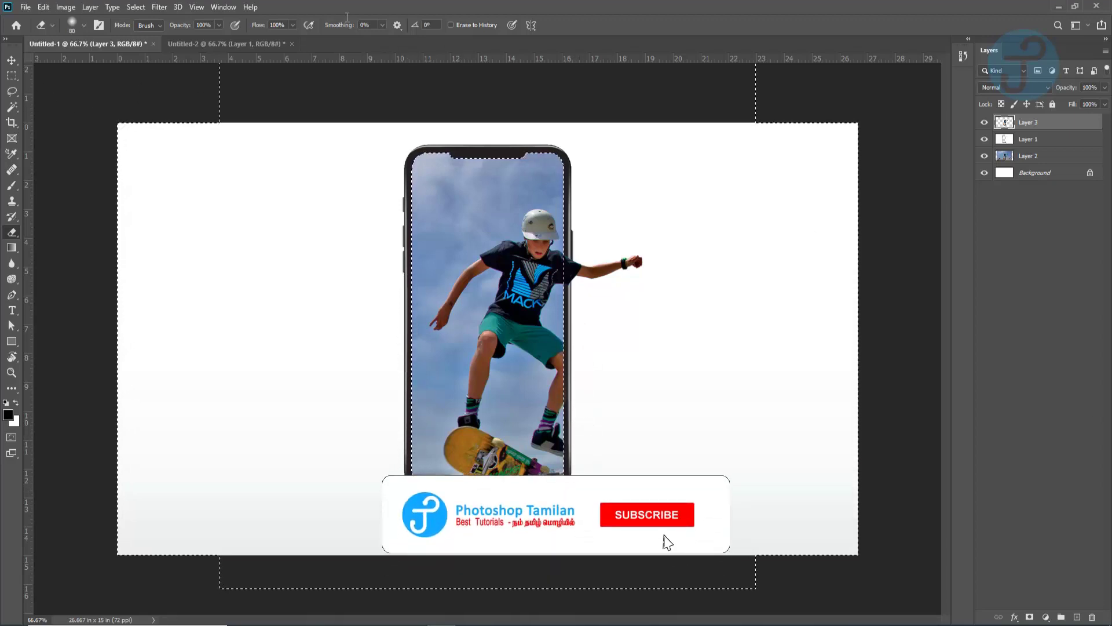
pyautogui.press('v')
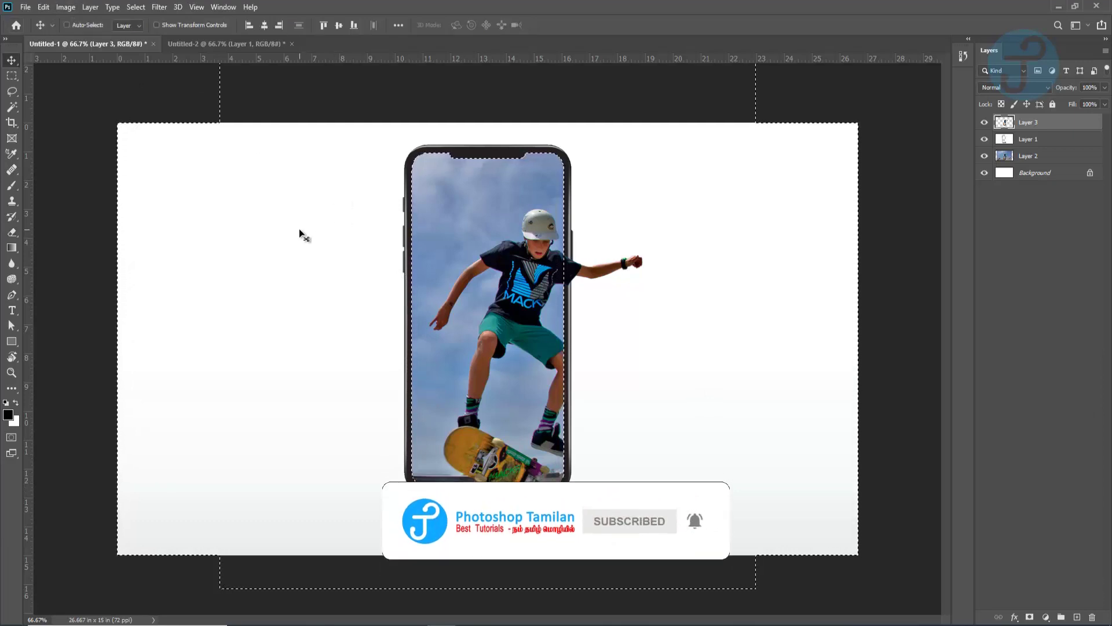
pyautogui.hotkey('ctrl', 'd')
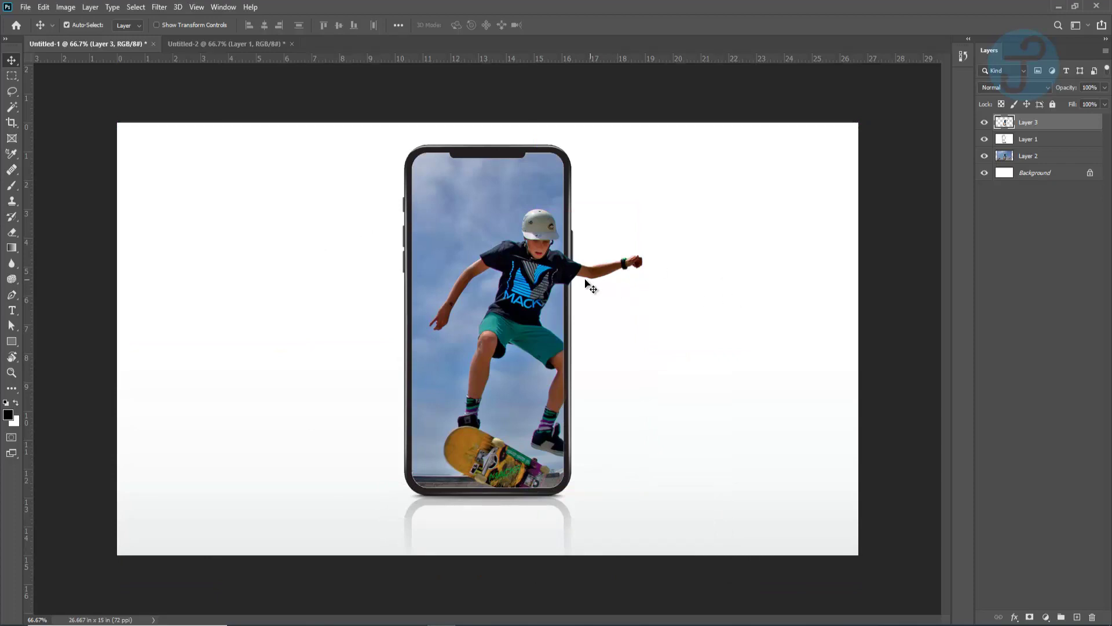
# Create a clipping mask that clips the skateboarder cutout, Layer 3, to the phone layer
pyautogui.rightClick(1043, 123)
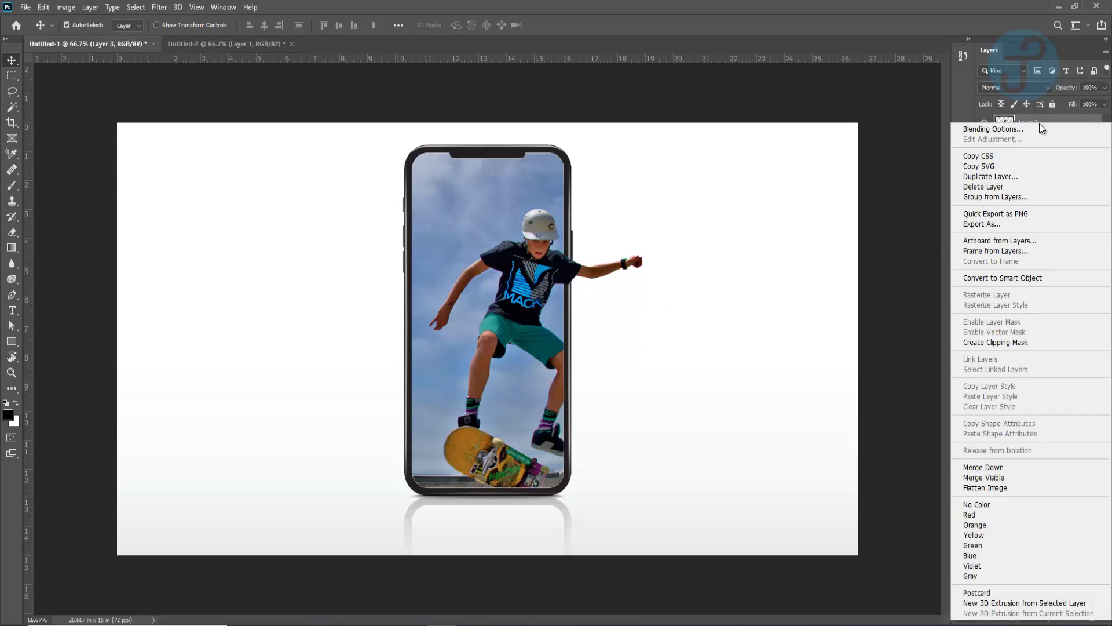
pyautogui.click(1016, 343)
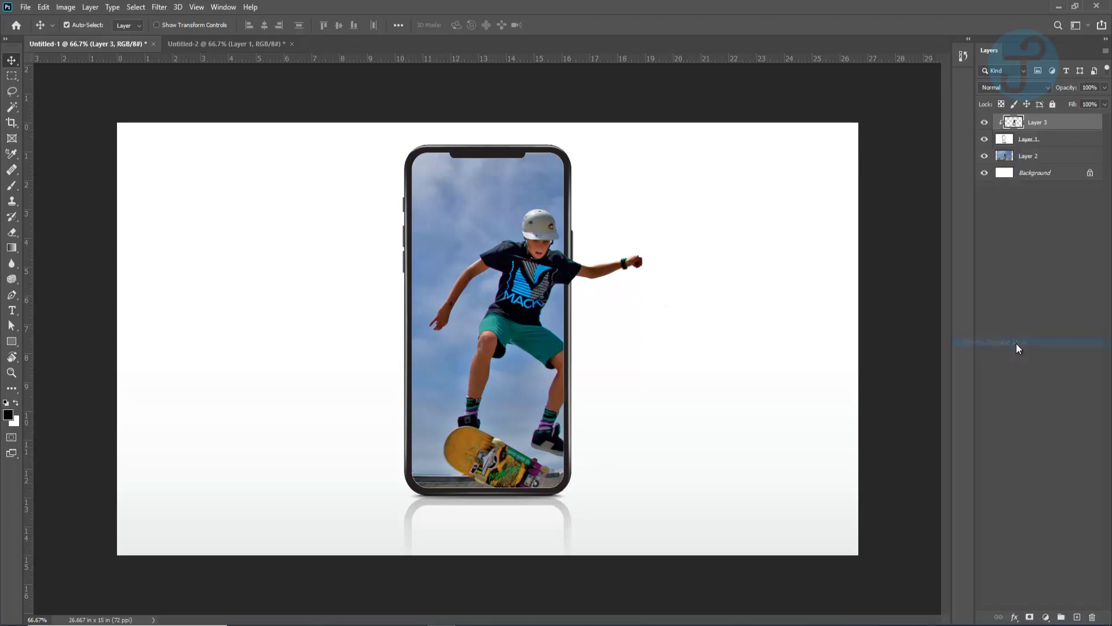